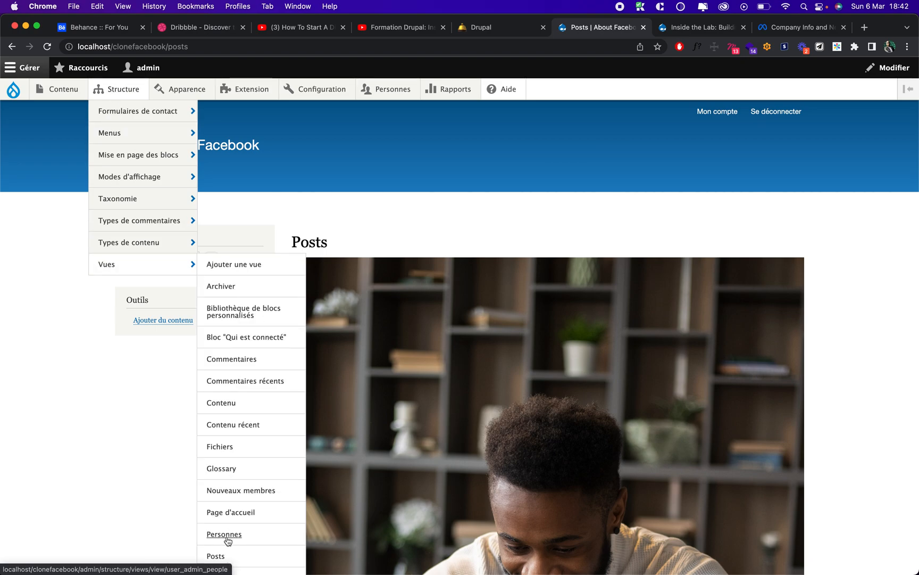
Step: Open the Posts view's configuration, view its published page and return to the view settings
click(215, 555)
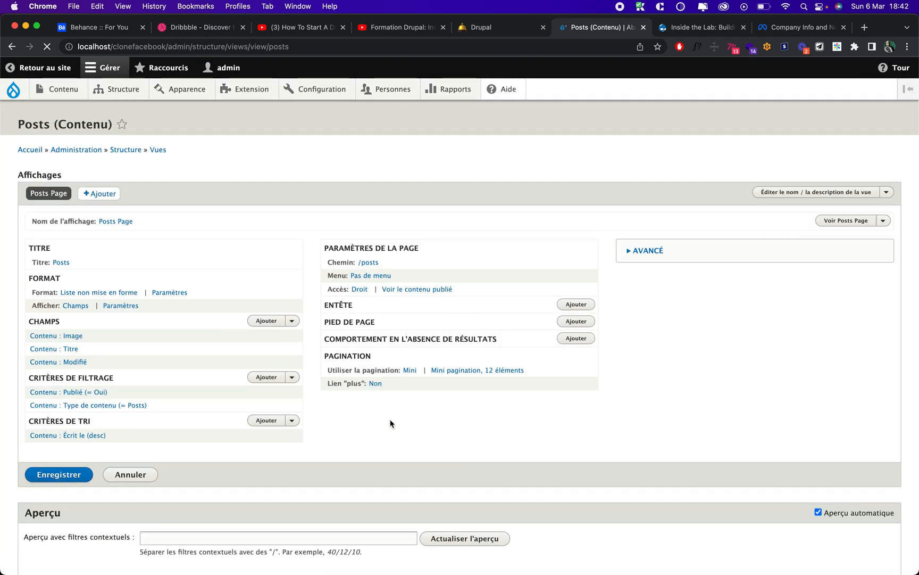
scroll(391, 423, down, 1)
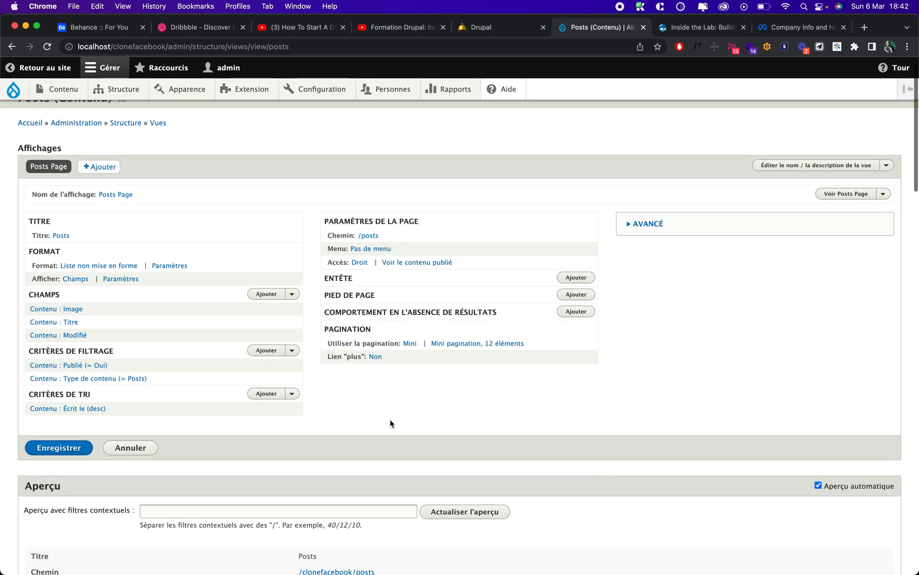
click(838, 194)
scroll(678, 375, down, 8)
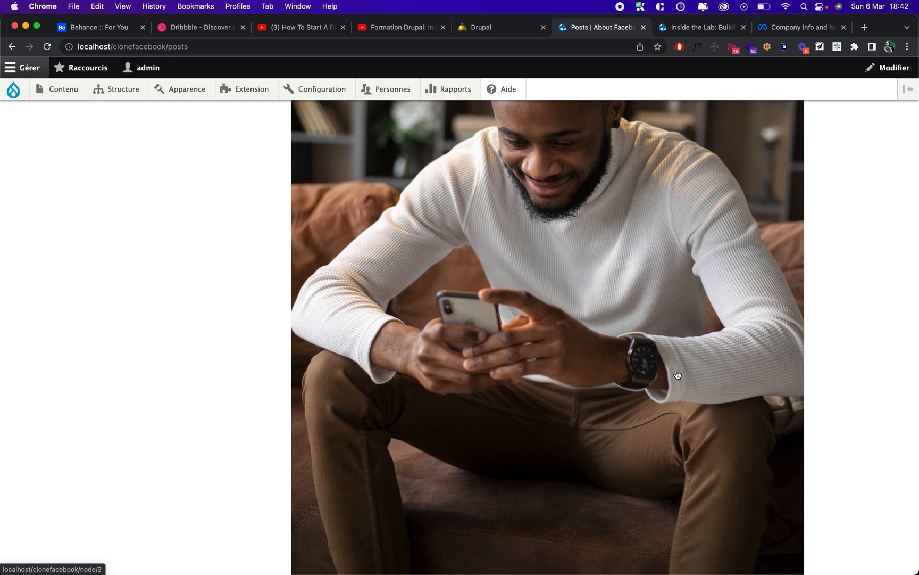
scroll(677, 375, up, 9)
click(12, 46)
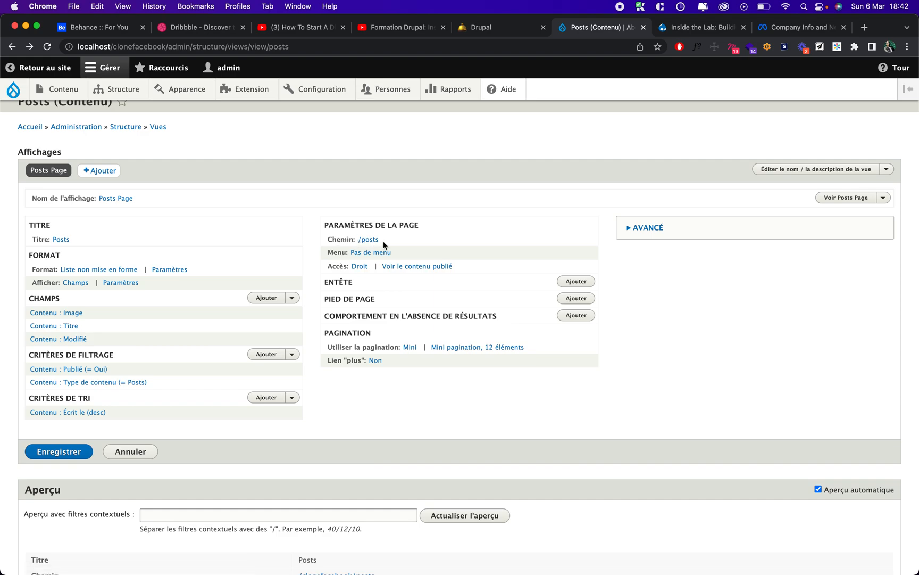
scroll(211, 233, up, 1)
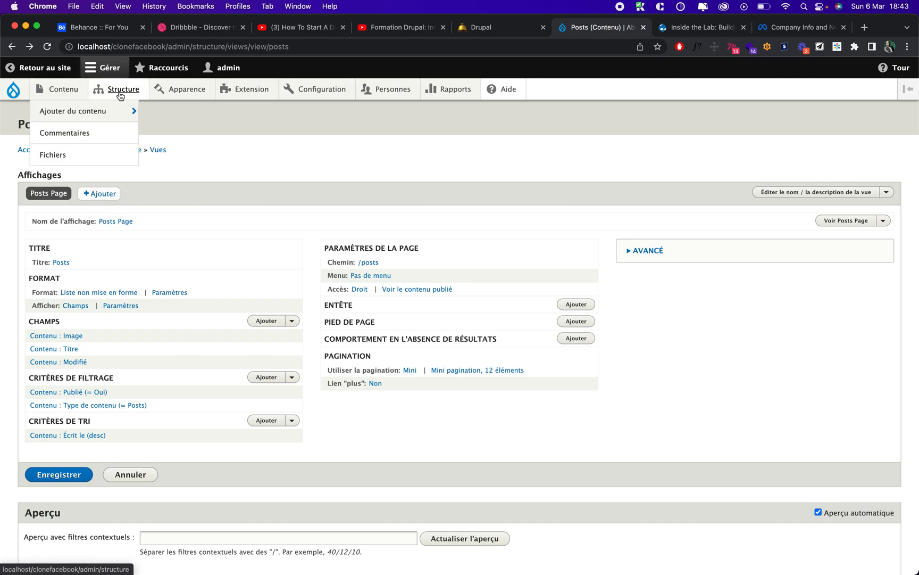
Step: Open the Navigation principale menu from the site's list of menus
mouse_move(113, 93)
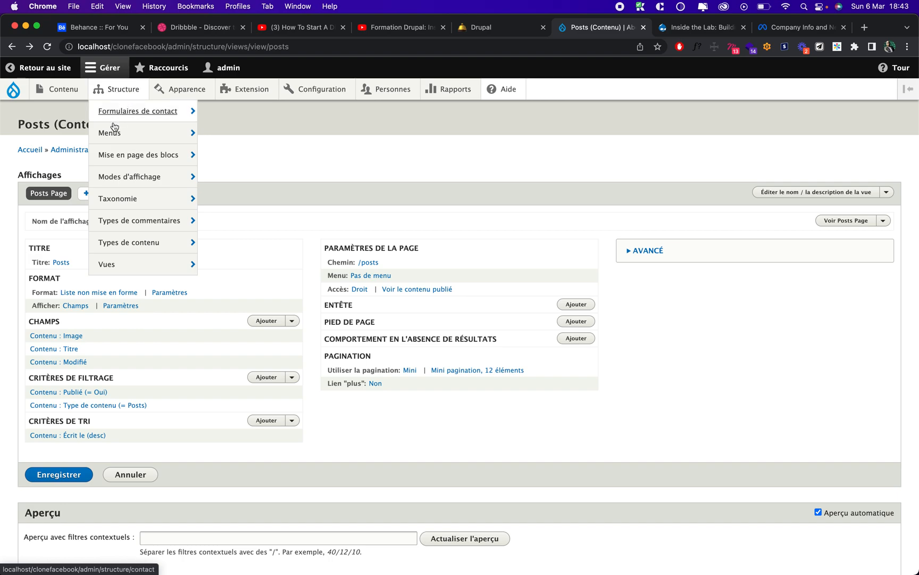
mouse_move(110, 135)
mouse_move(121, 198)
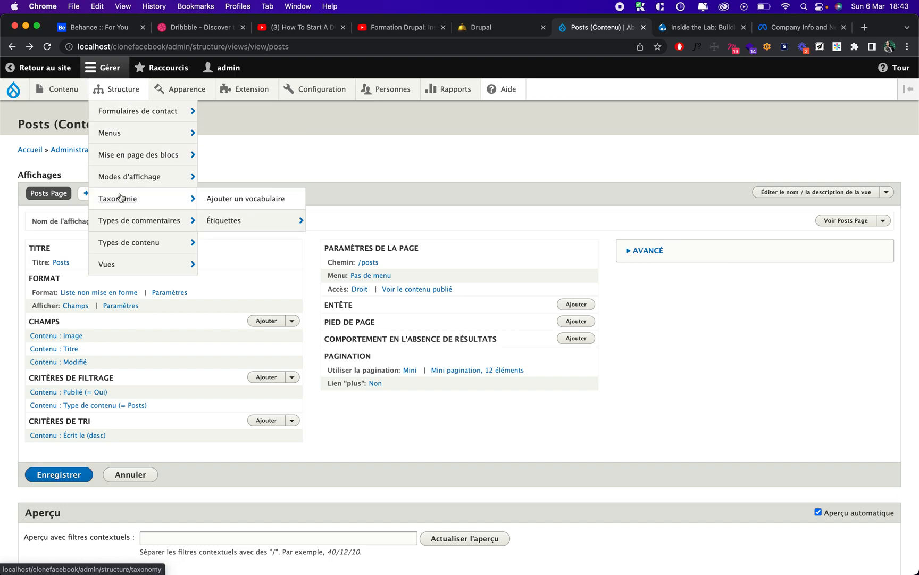
click(117, 136)
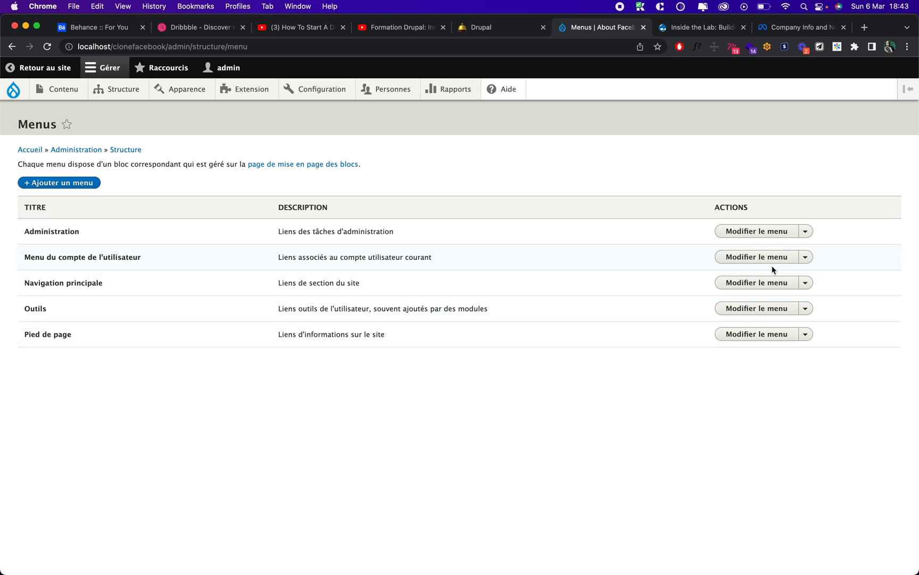
click(737, 284)
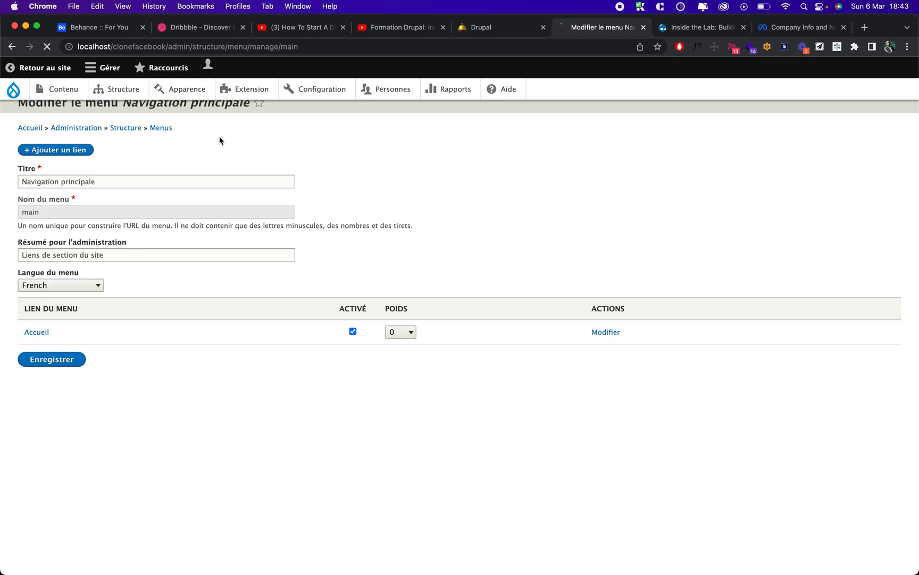
Step: Go to the site's home page and open the main navigation block's menu for editing
click(30, 151)
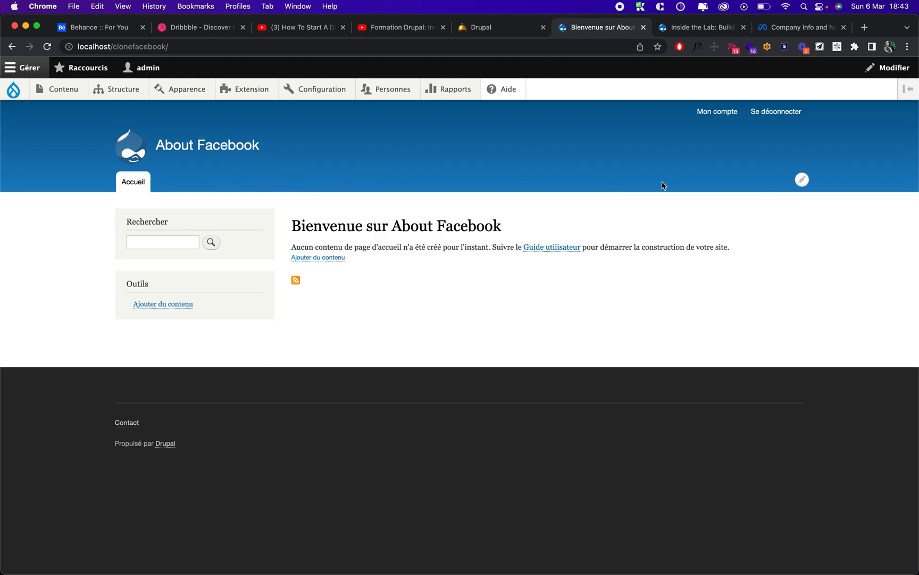
click(802, 181)
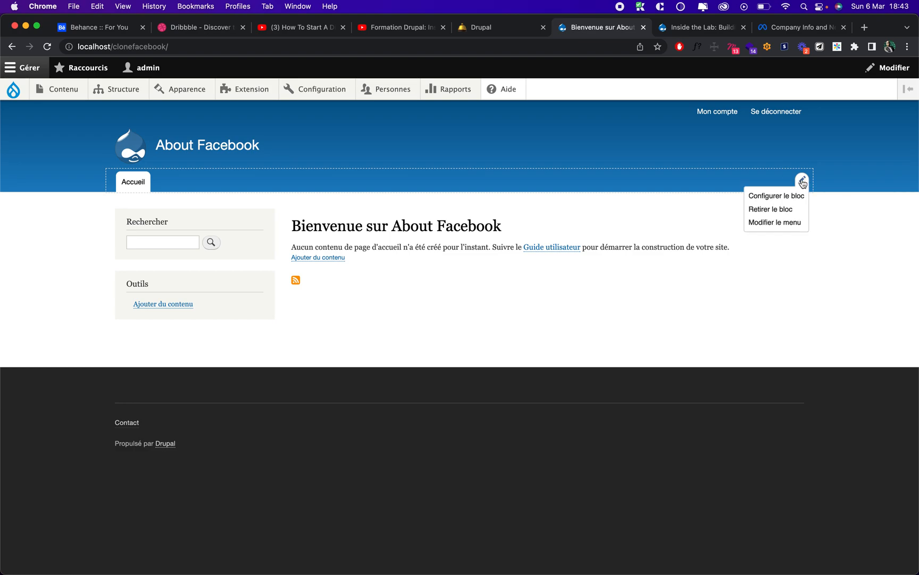
click(769, 222)
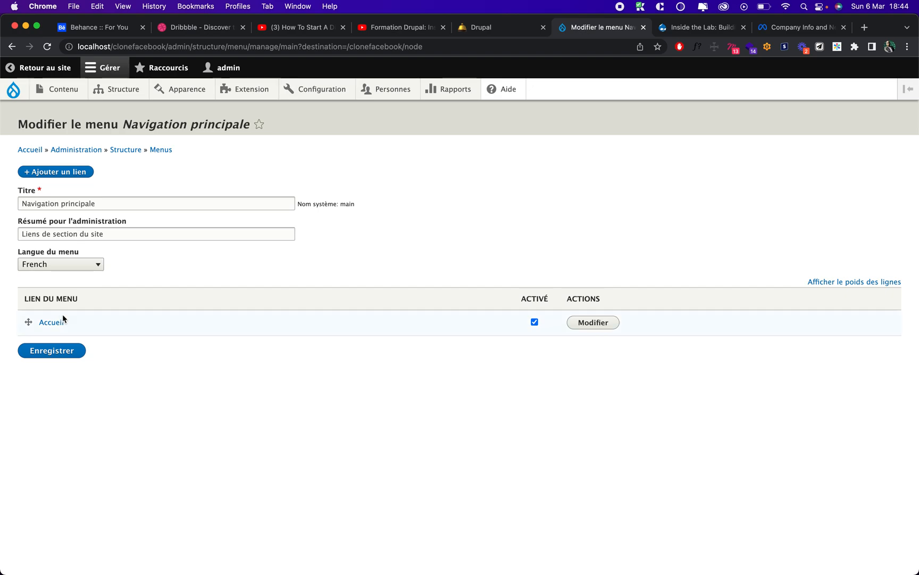
Step: Start a new link in the main navigation titled "Posts" that points to /posts
click(44, 173)
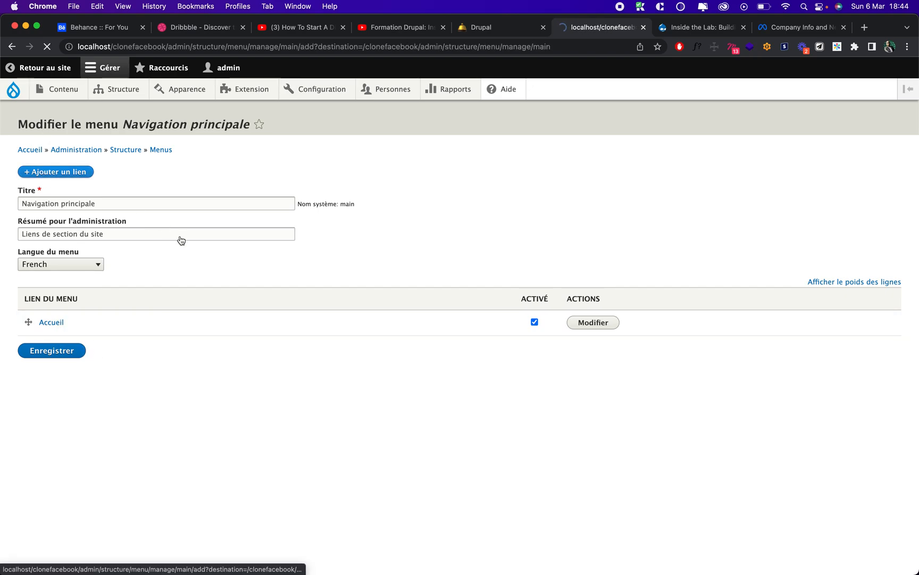
click(127, 158)
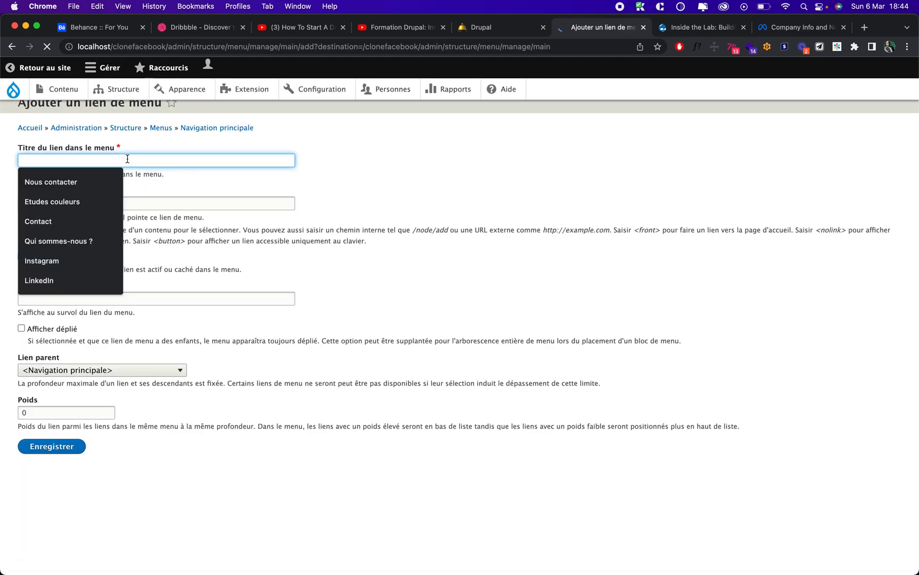
text(Posts)
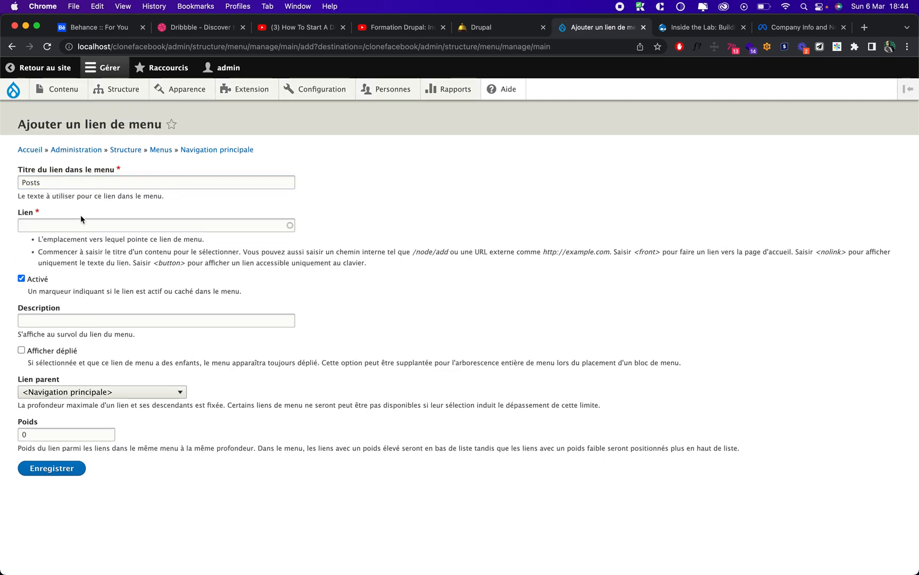
click(71, 229)
text(/posts)
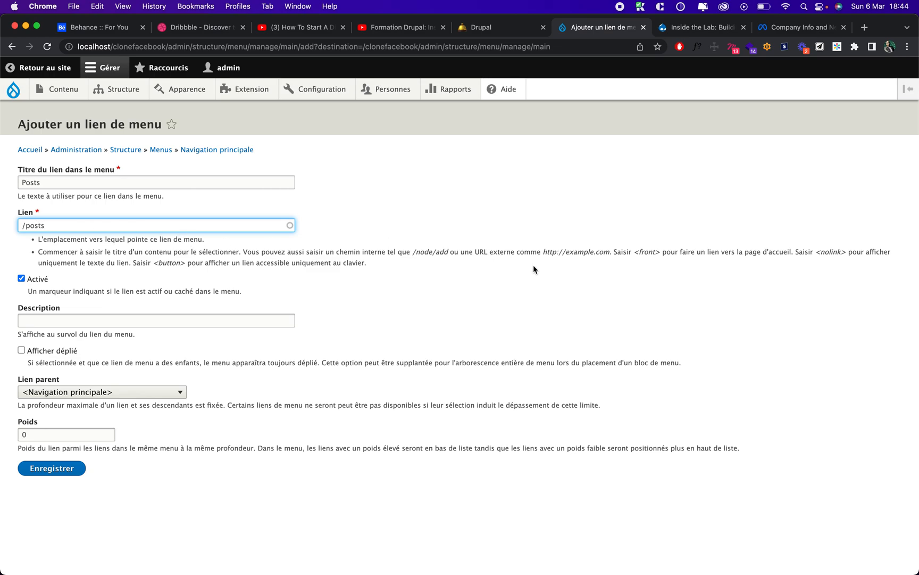
Step: Examine the link path help, the Activé and Afficher déplié options, and the available parent links
drag(414, 251, 446, 251)
drag(542, 251, 661, 254)
click(653, 260)
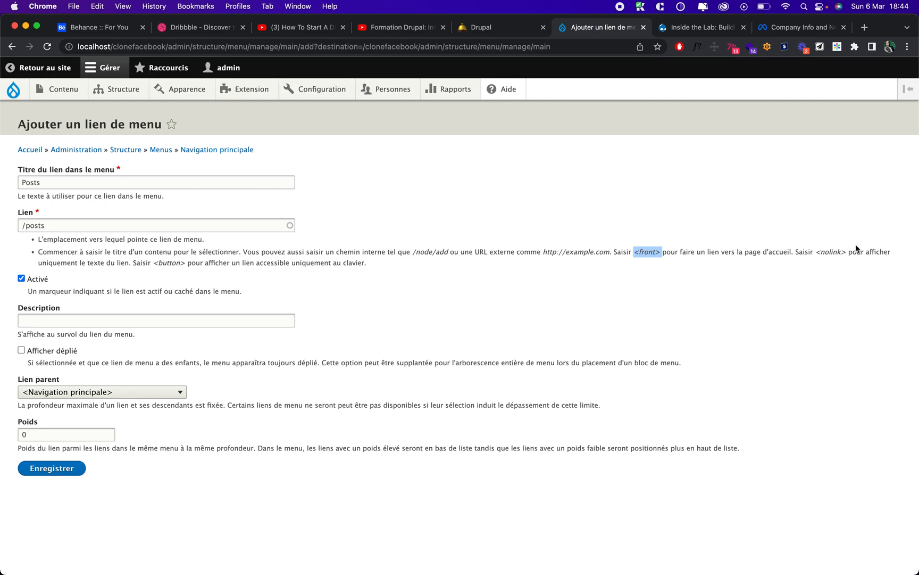
click(818, 254)
click(40, 282)
click(40, 282)
triple_click(40, 282)
click(41, 355)
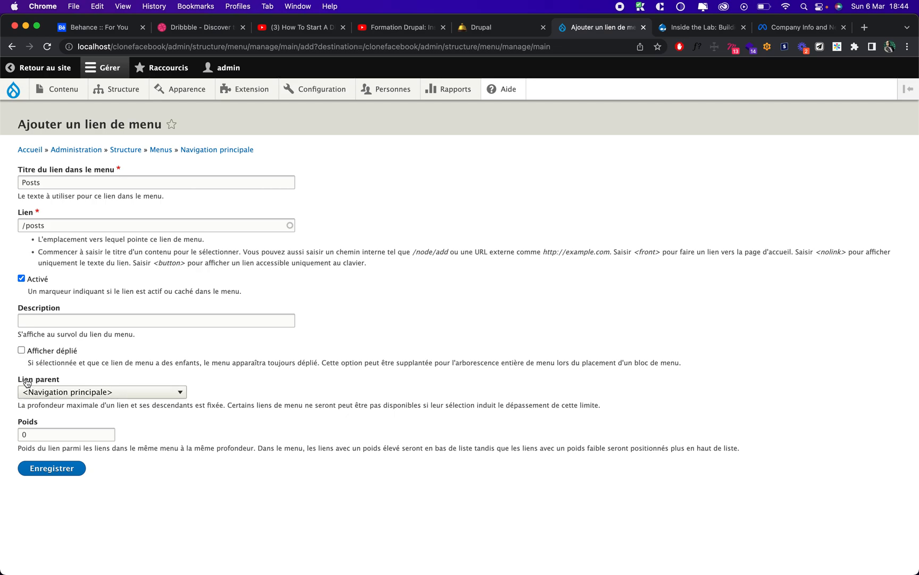
click(132, 398)
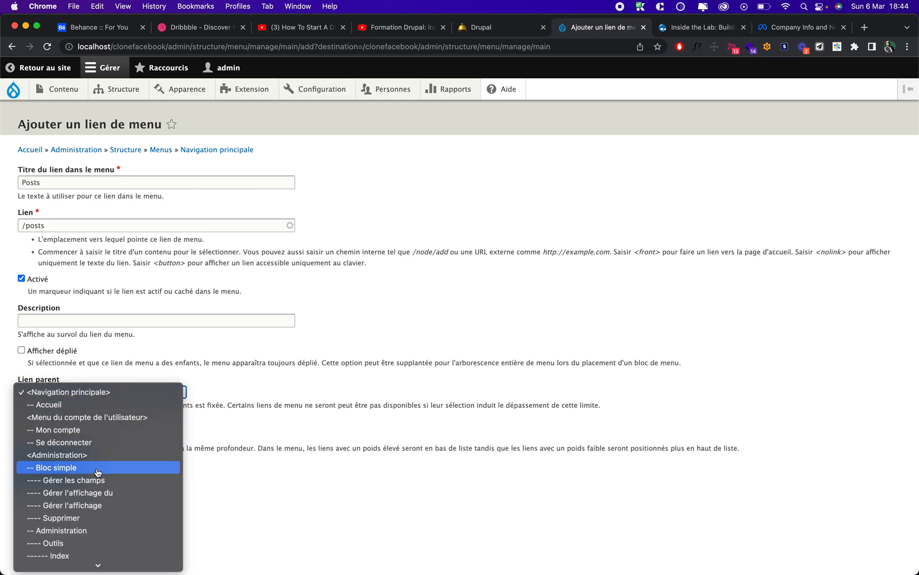
scroll(97, 473, down, 5)
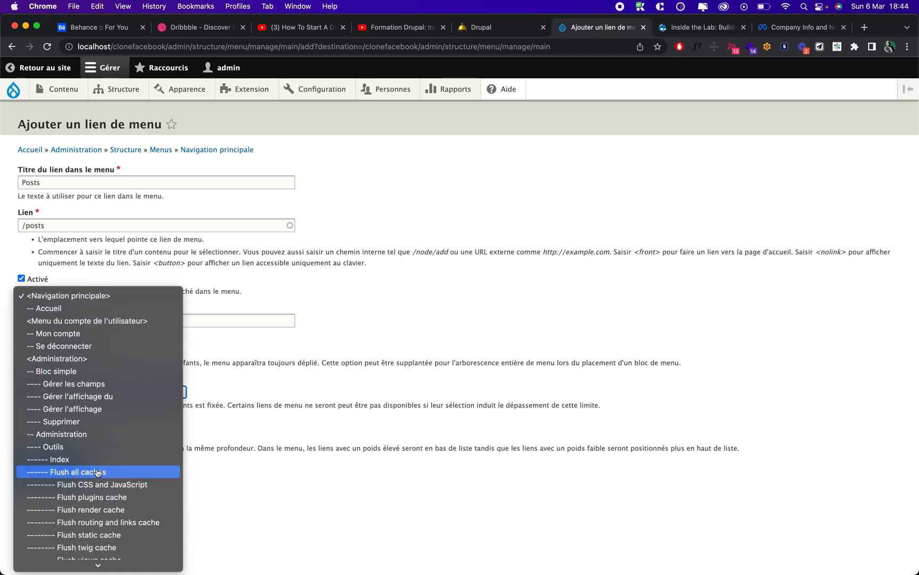
click(273, 422)
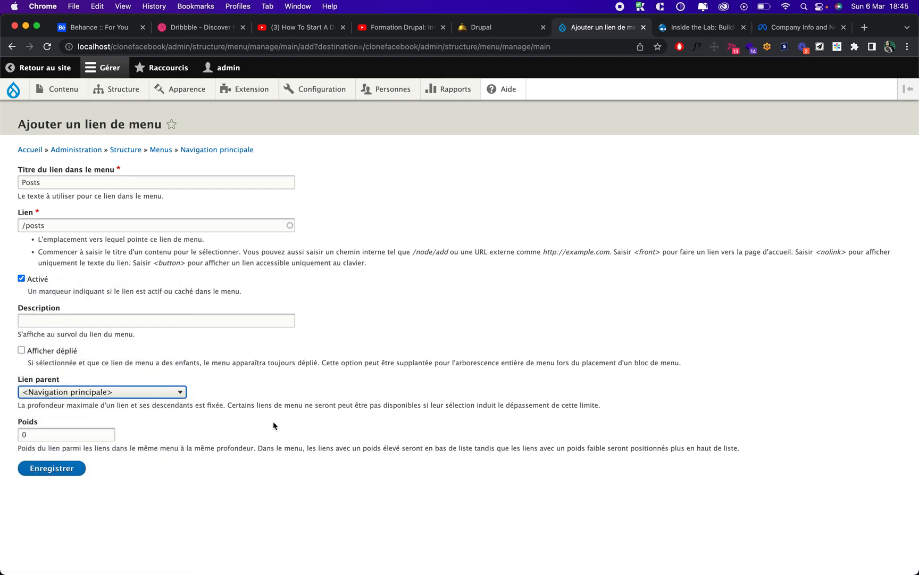
Step: Save the Posts link, and save the main navigation with Accueil ordered above Posts
click(47, 471)
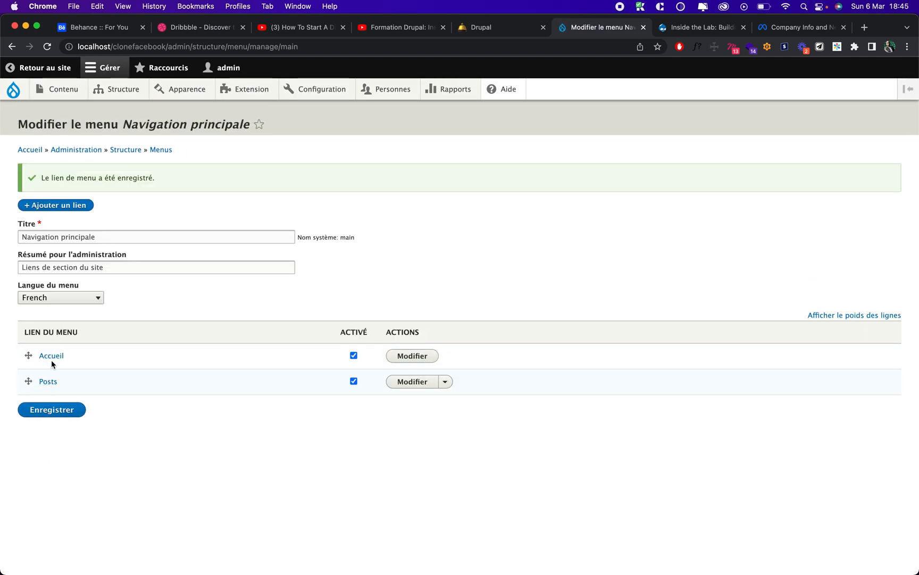
drag(29, 381, 29, 353)
drag(29, 415, 29, 391)
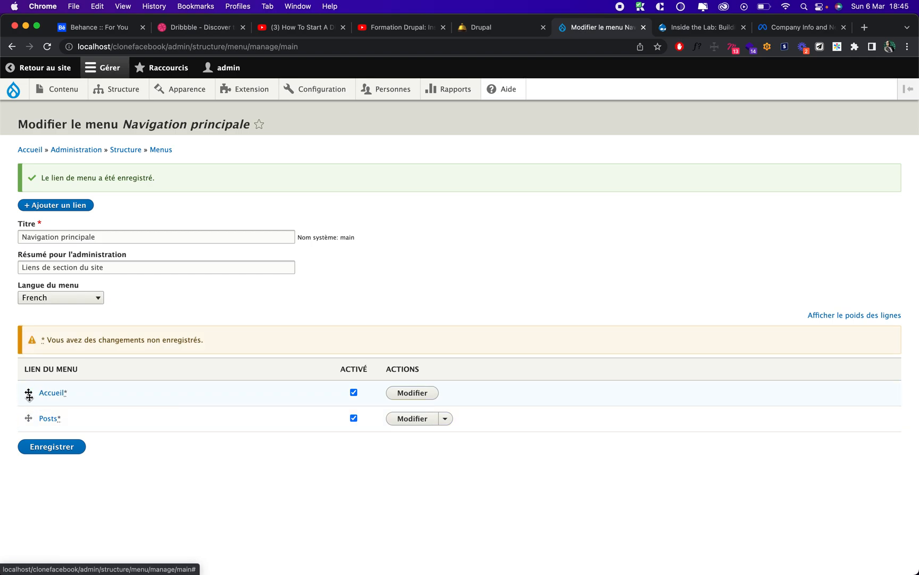
click(38, 453)
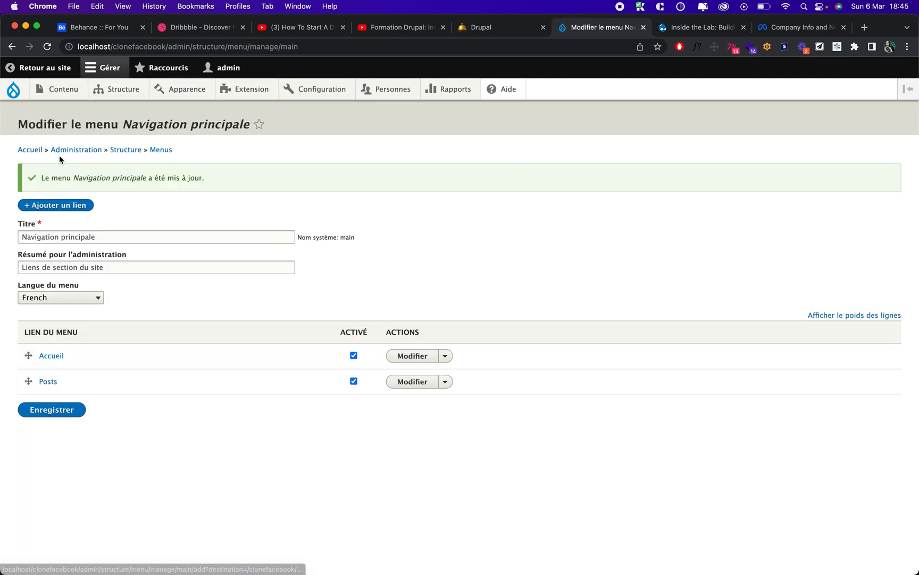
Step: Check the new Posts link from the site's home page and look through the page it opens
click(29, 151)
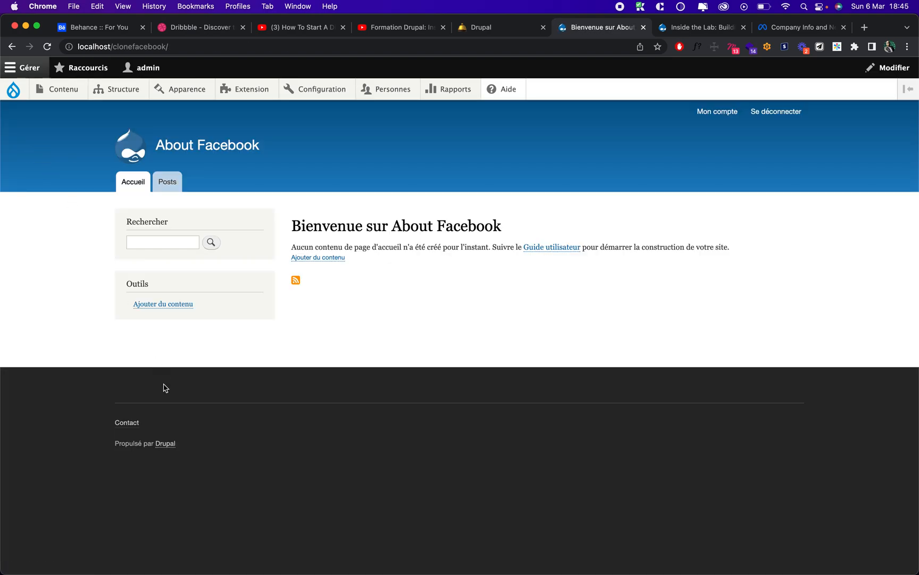
click(169, 184)
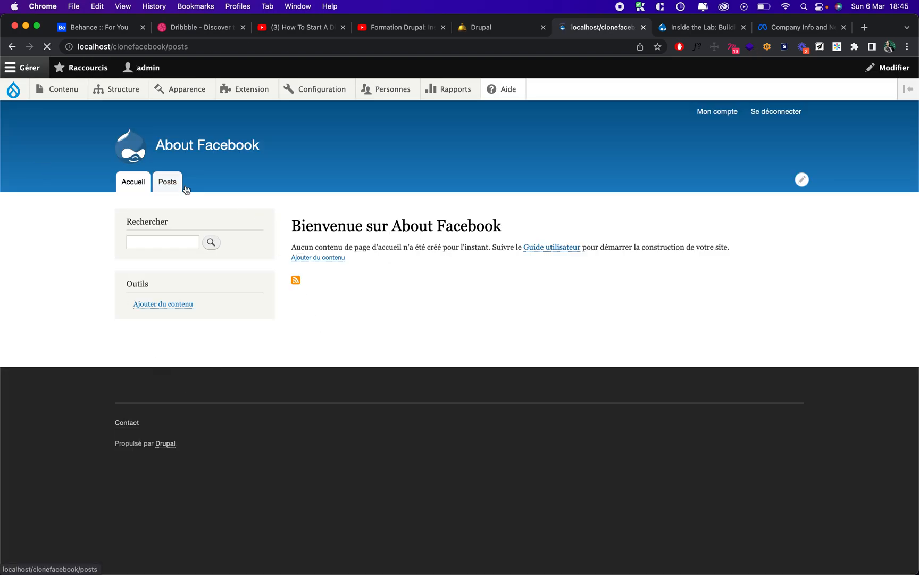
scroll(382, 376, down, 10)
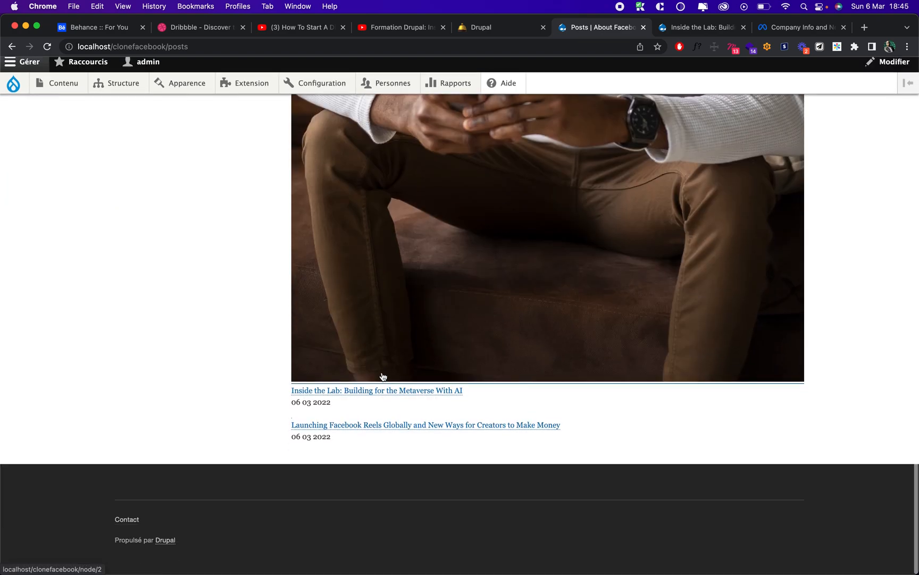
scroll(382, 376, up, 10)
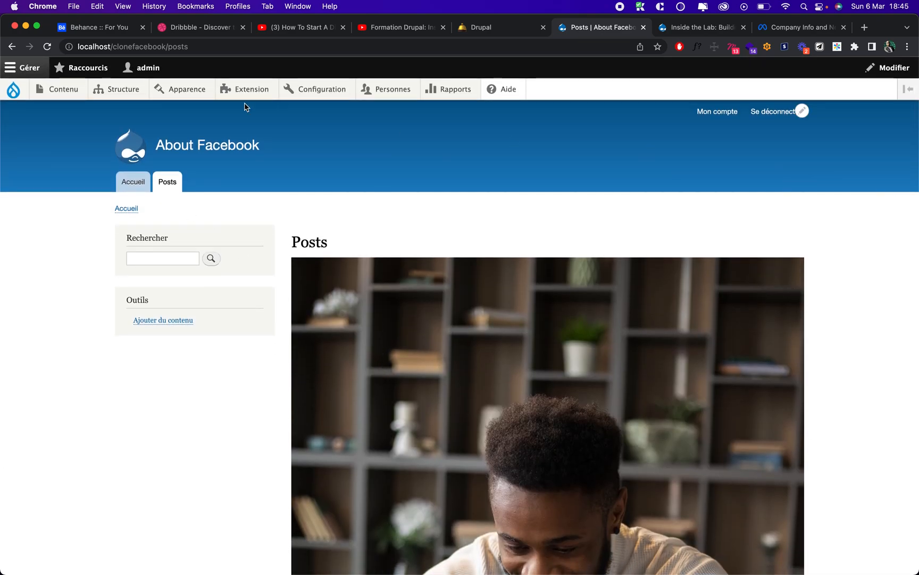
Step: Add and save a main navigation link titled "Nous contacter" pointing to /contact, and return to the site's home page
mouse_move(115, 90)
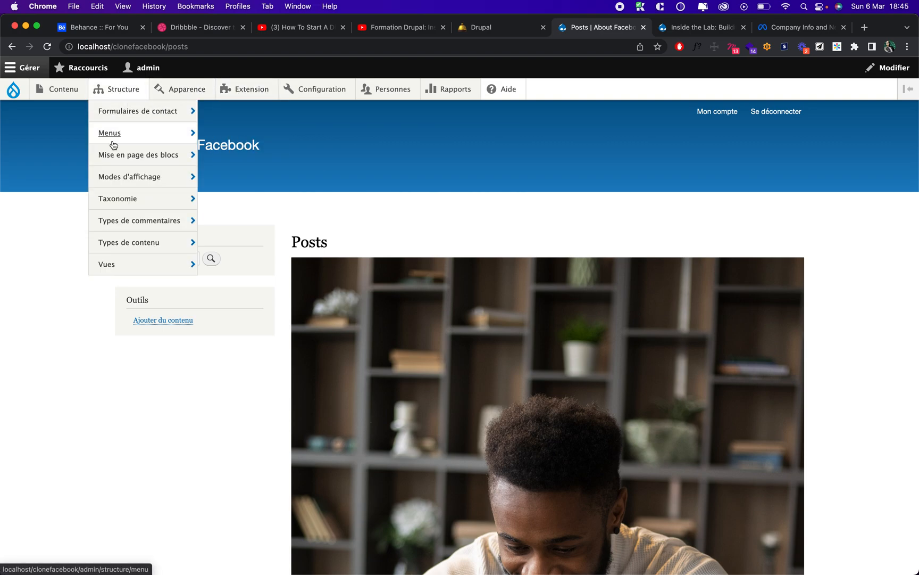
mouse_move(114, 140)
click(242, 208)
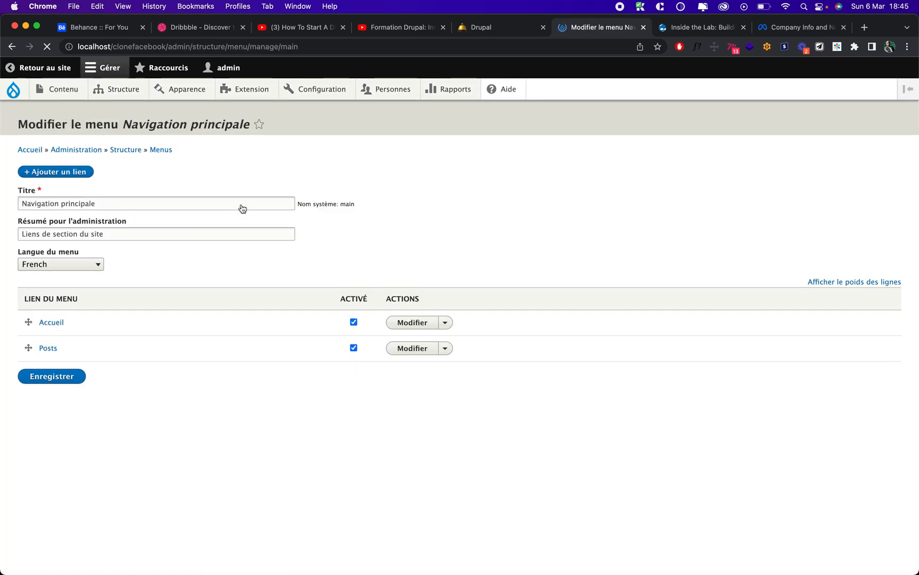
click(63, 172)
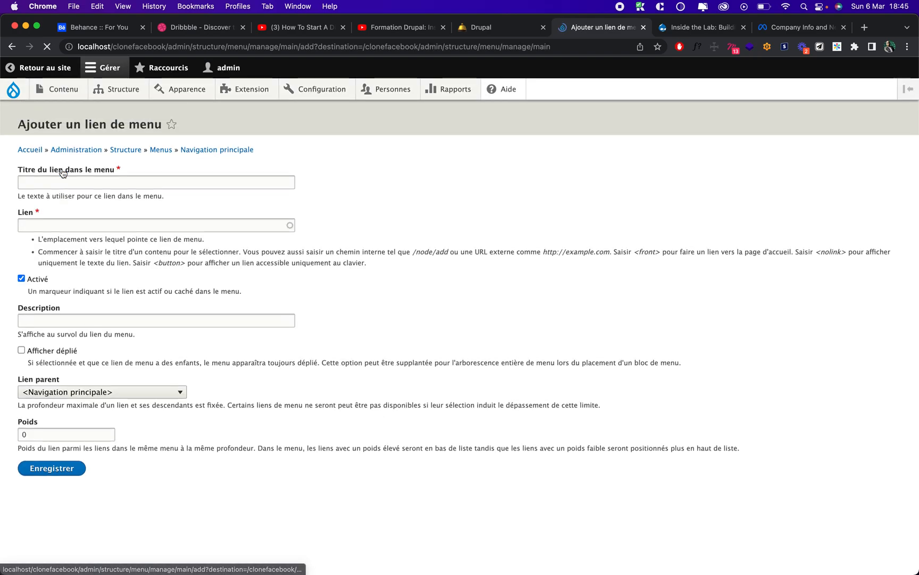
click(111, 182)
text(Nous )
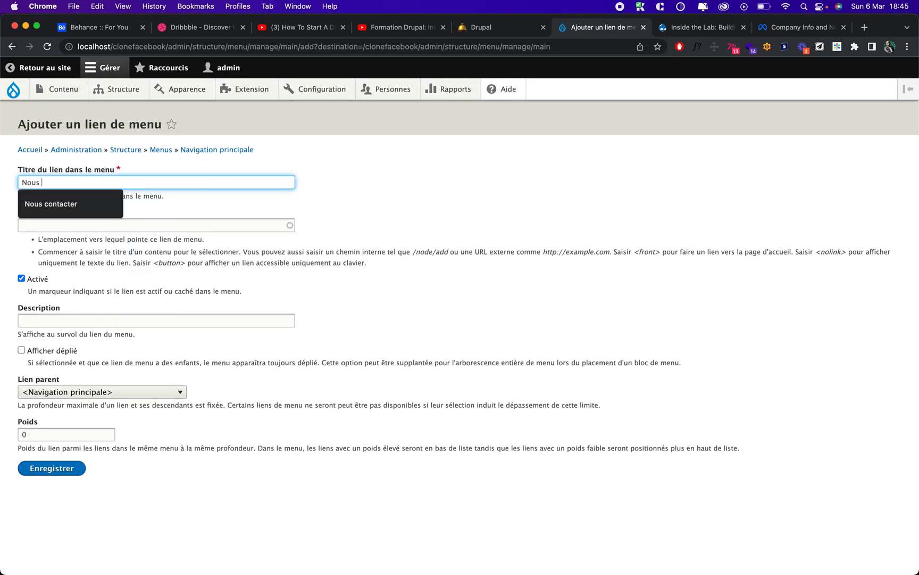
text(contacter)
click(90, 229)
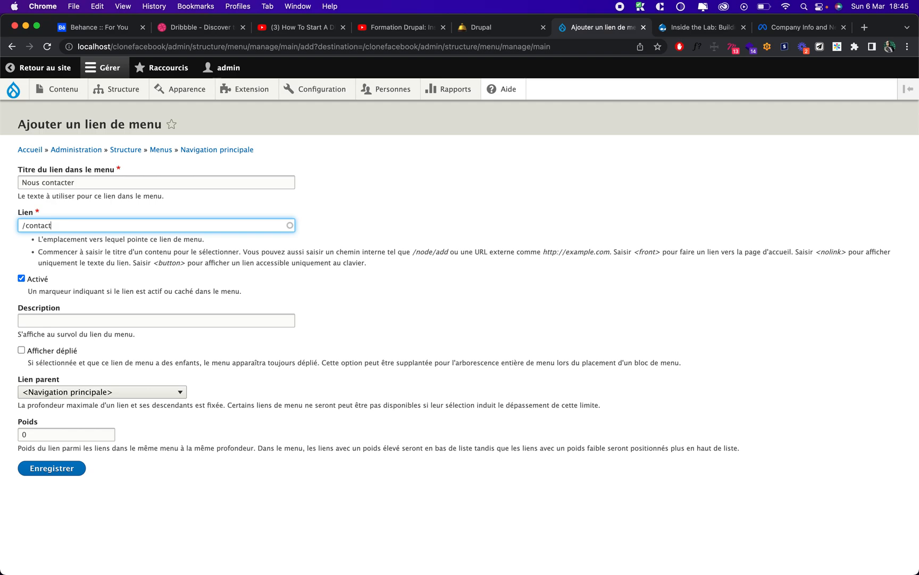
click(31, 475)
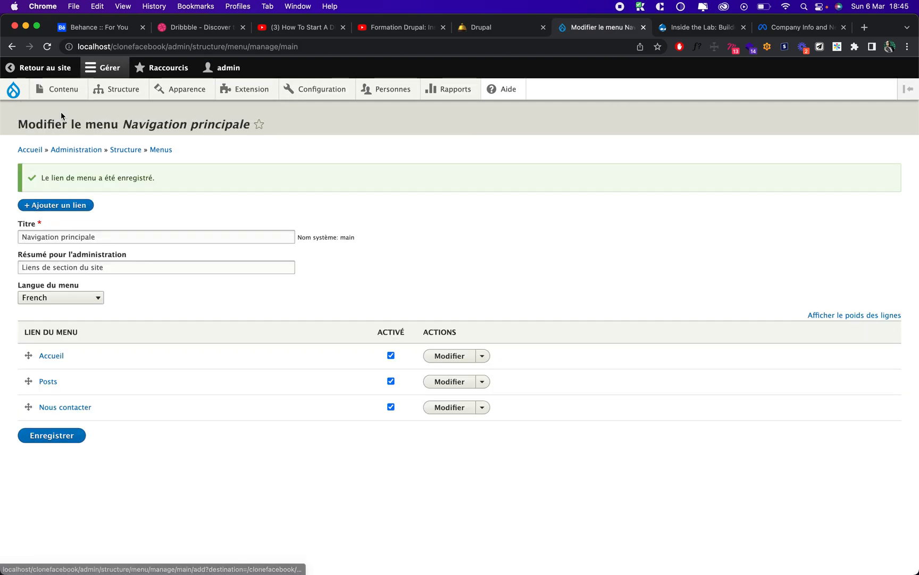
click(30, 151)
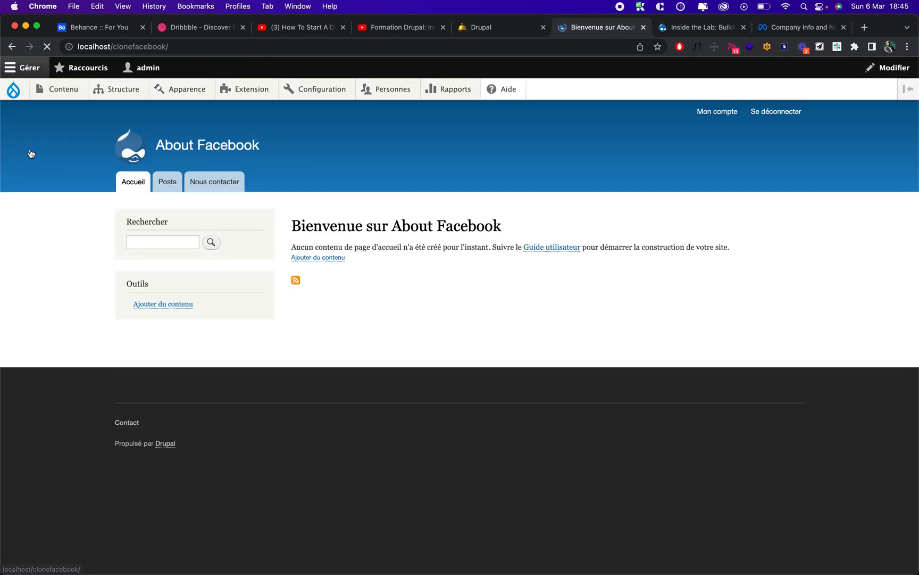
Step: Check the Nous contacter link from the site's navigation, copy the about.facebook.com page address, and return to the Drupal site
click(215, 182)
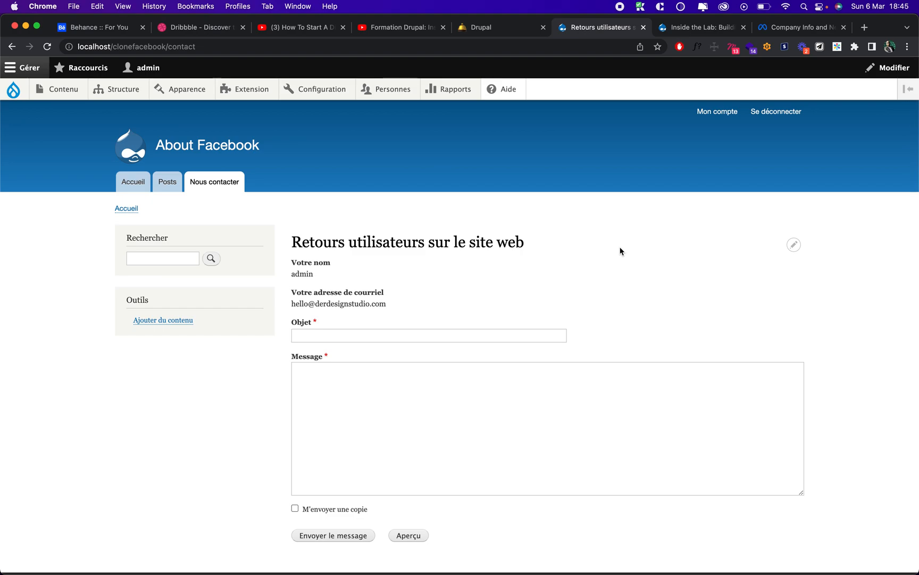
click(785, 30)
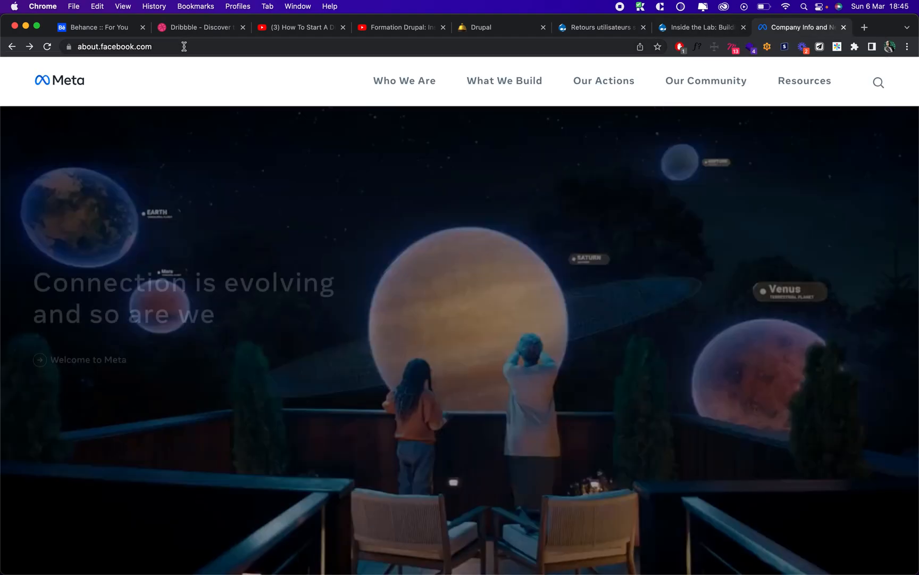
click(184, 46)
key(super+c)
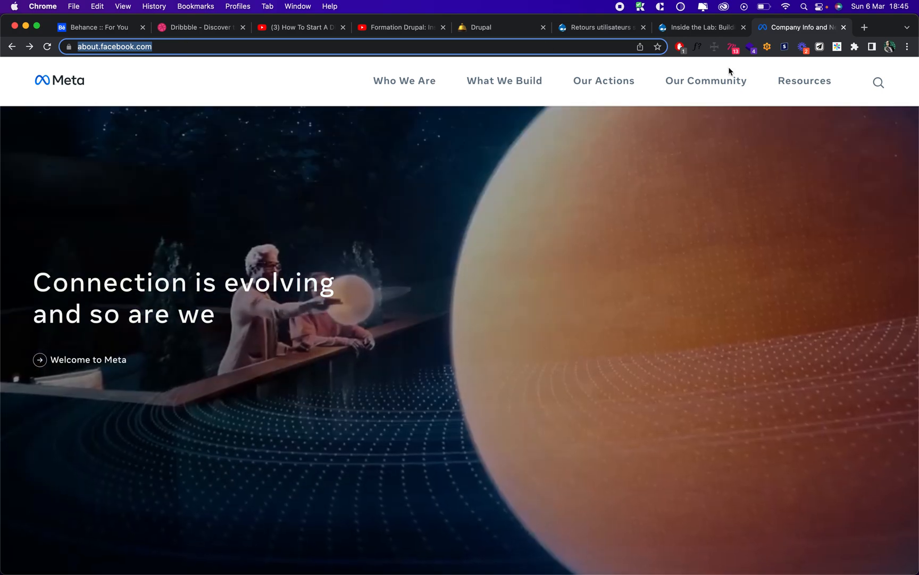
click(701, 27)
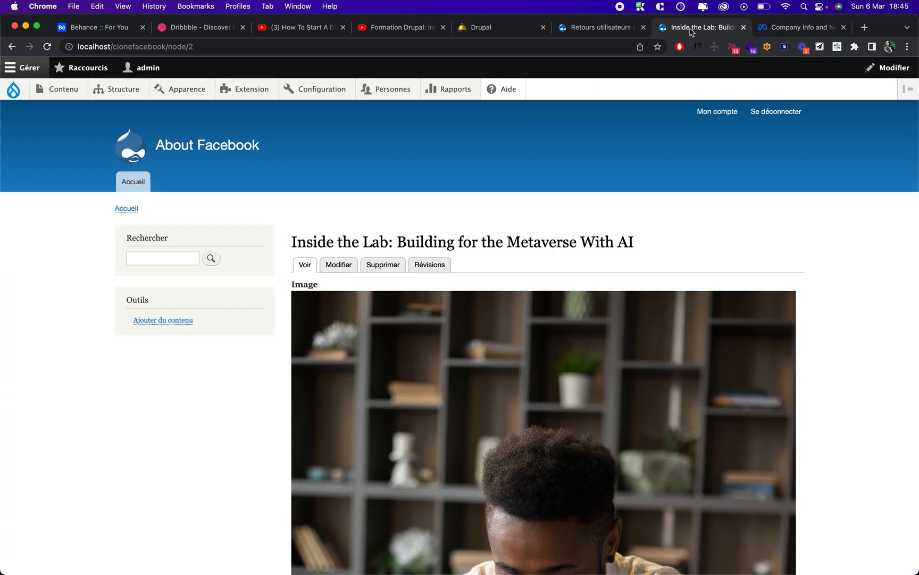
click(608, 29)
mouse_move(141, 93)
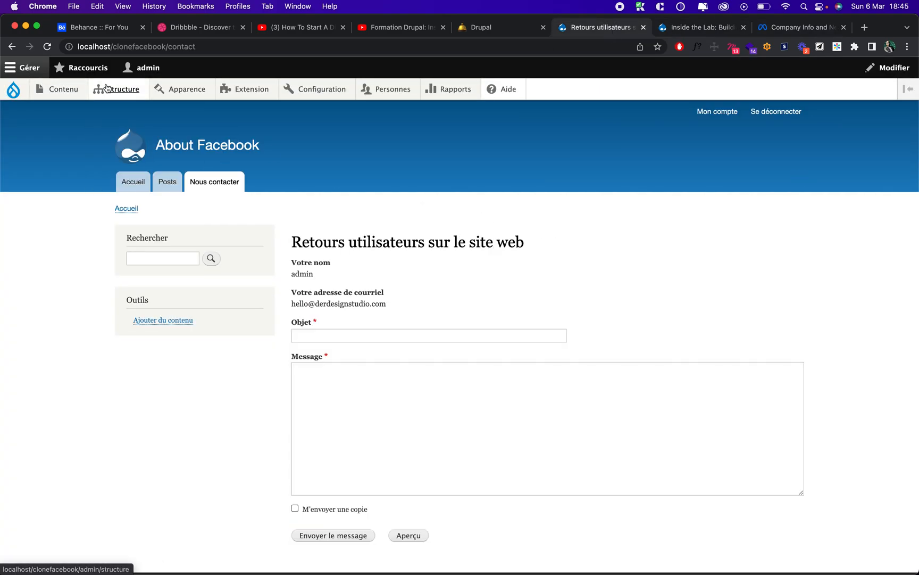
mouse_move(123, 89)
mouse_move(133, 137)
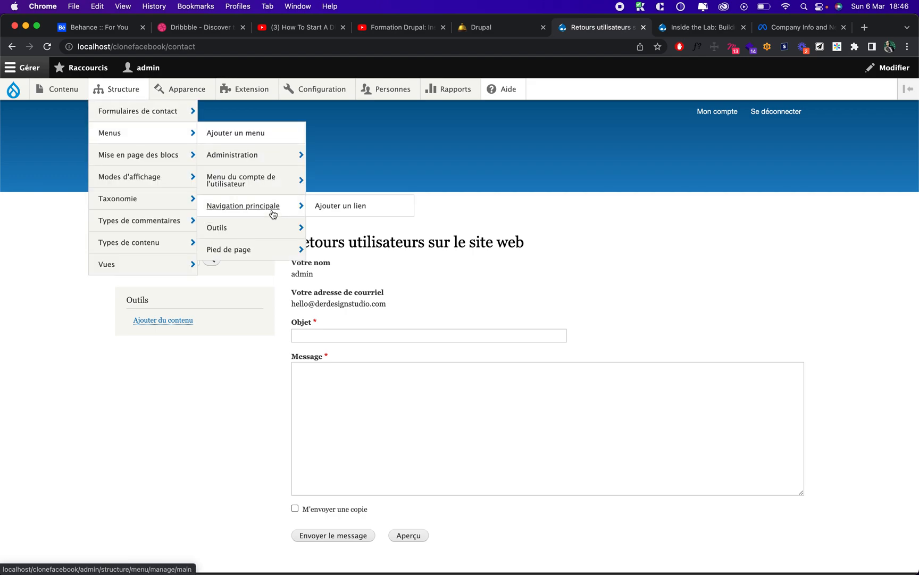
mouse_move(266, 185)
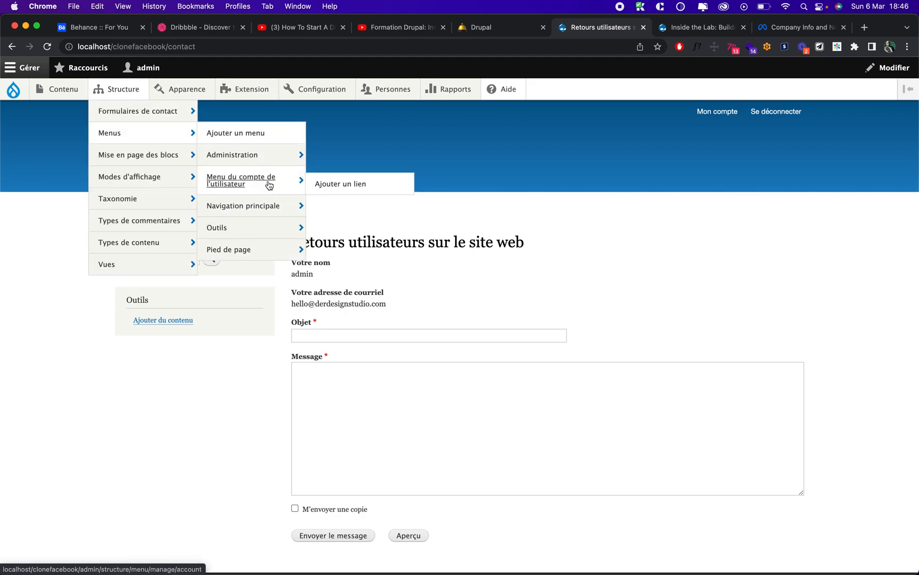
click(250, 208)
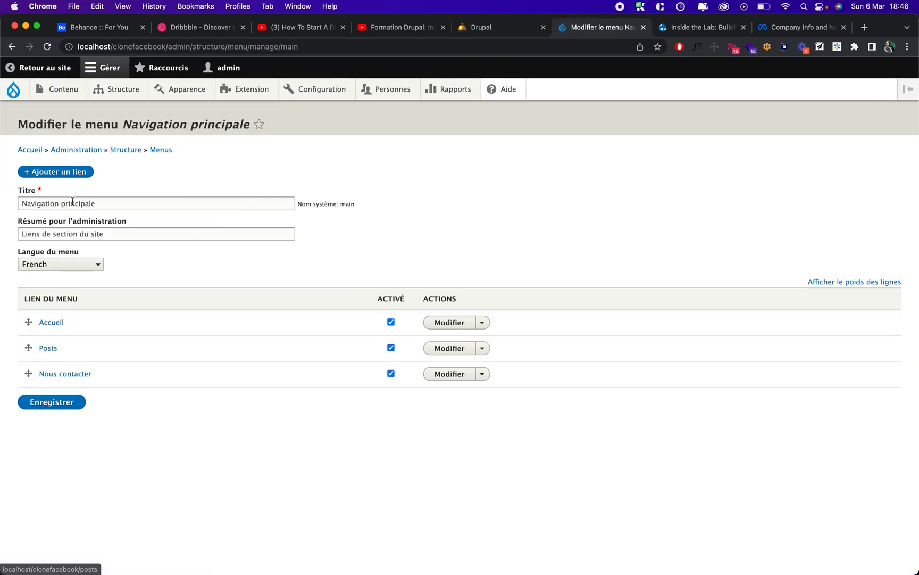
click(56, 172)
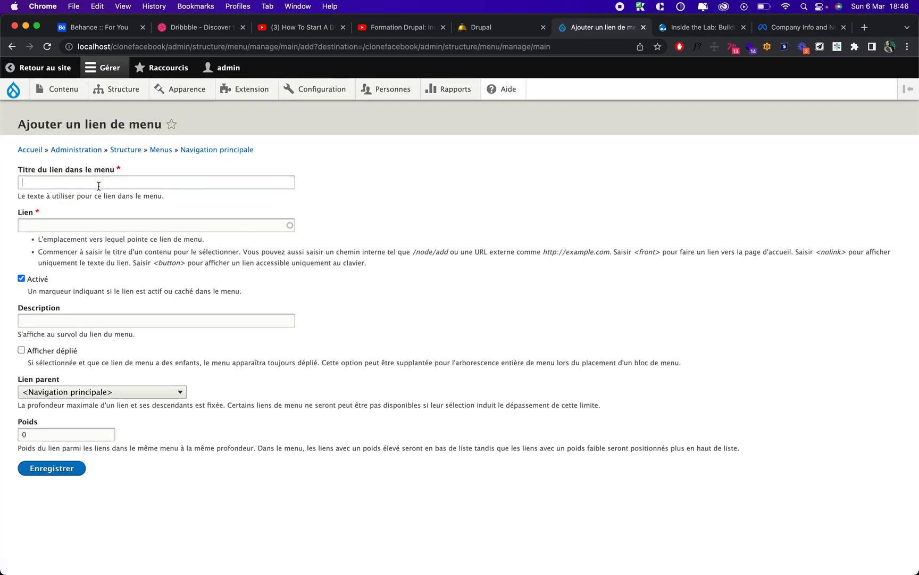
click(98, 183)
text(Meta)
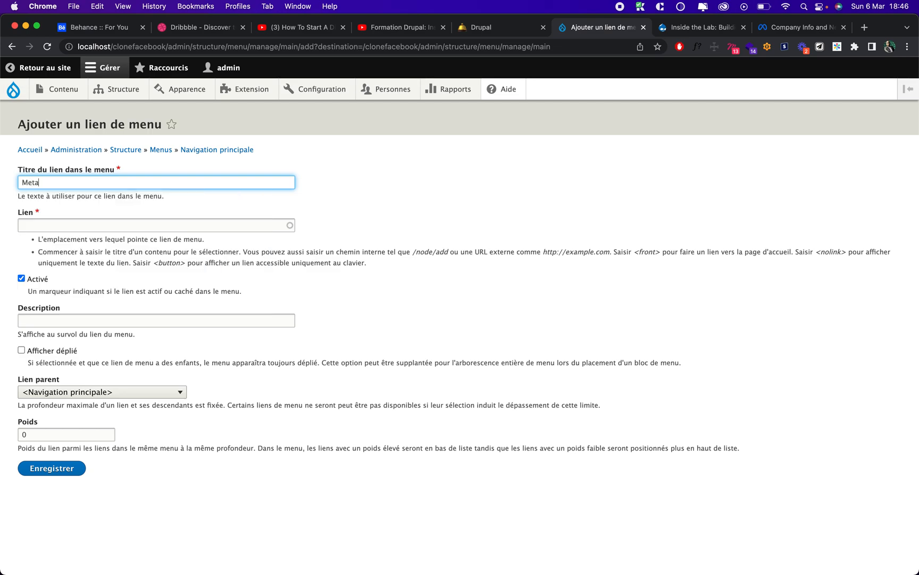
key(super+v)
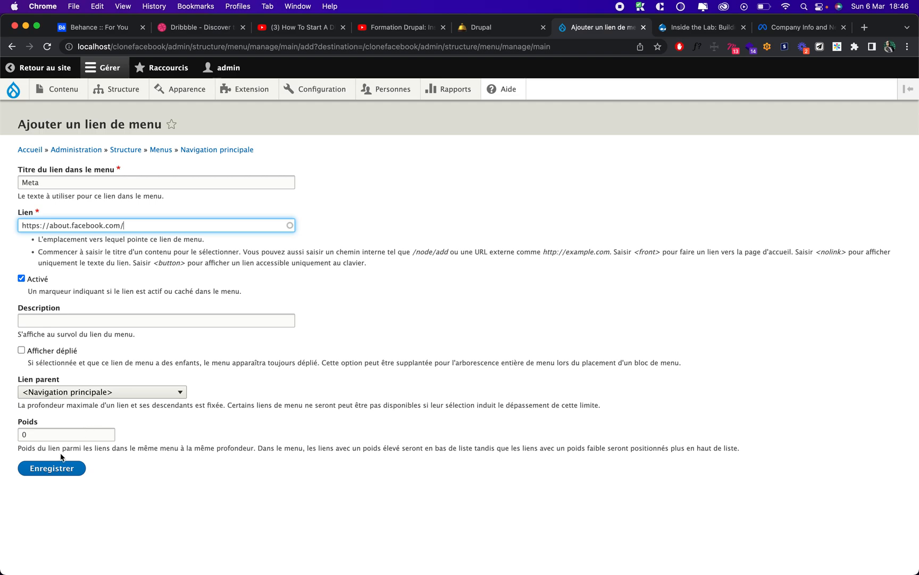
click(40, 469)
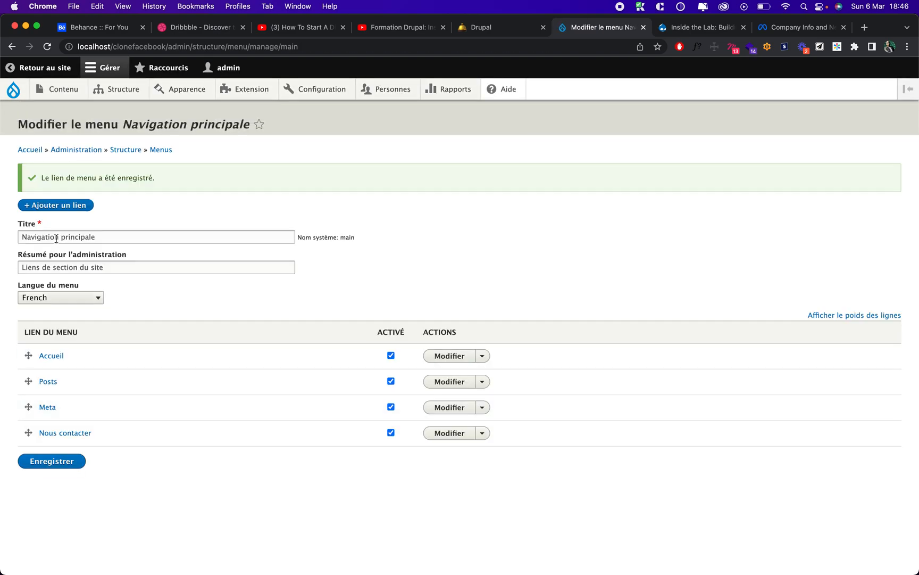
Step: Test the Meta link from the site's home page, return to the site, and open the administration list of menus
click(31, 151)
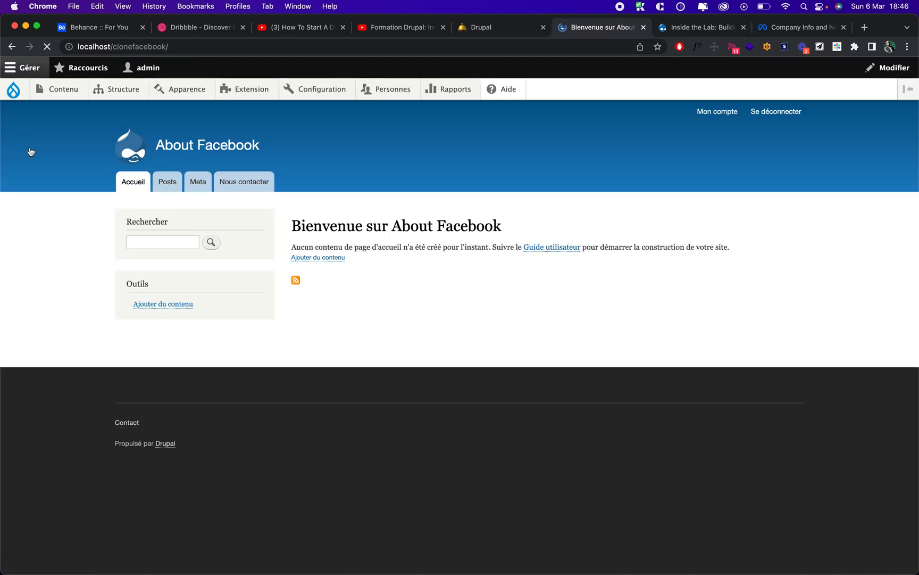
click(197, 186)
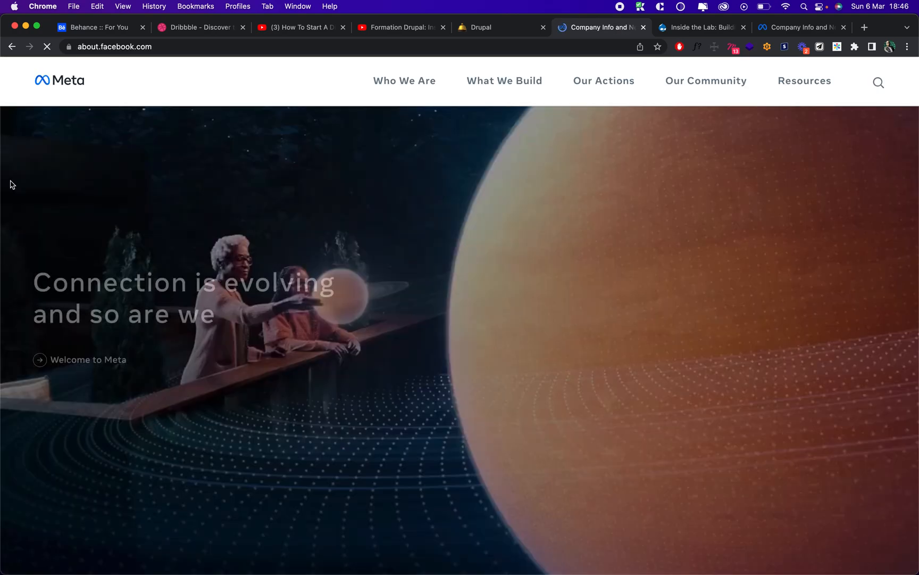
click(11, 46)
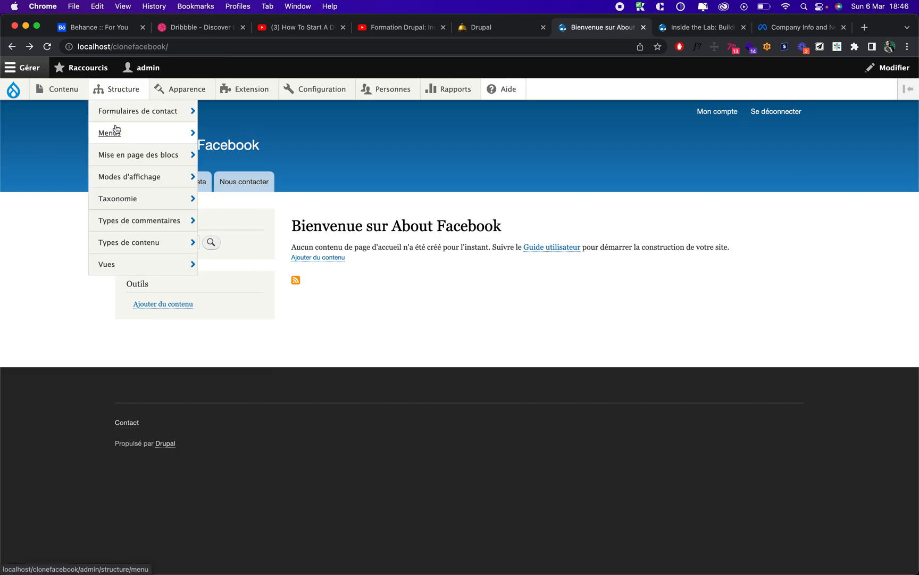
click(108, 136)
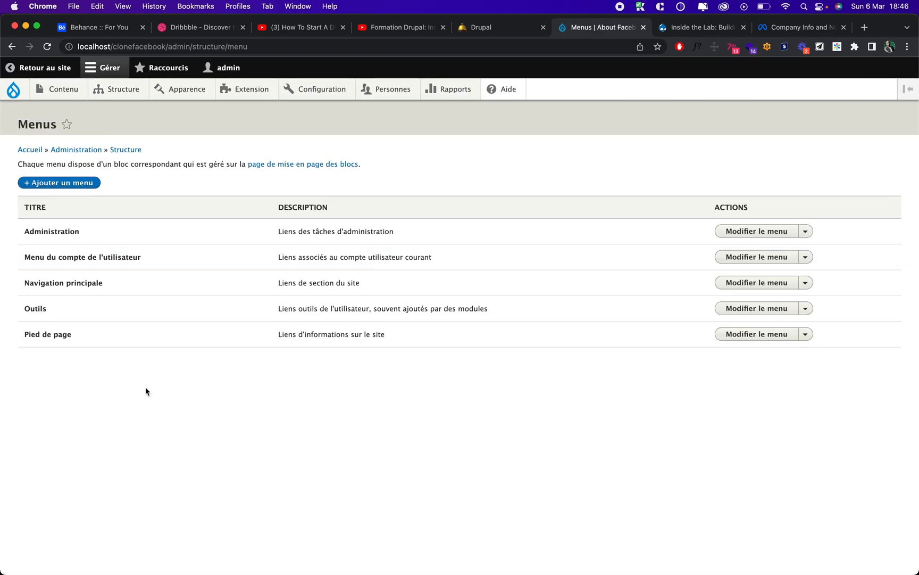